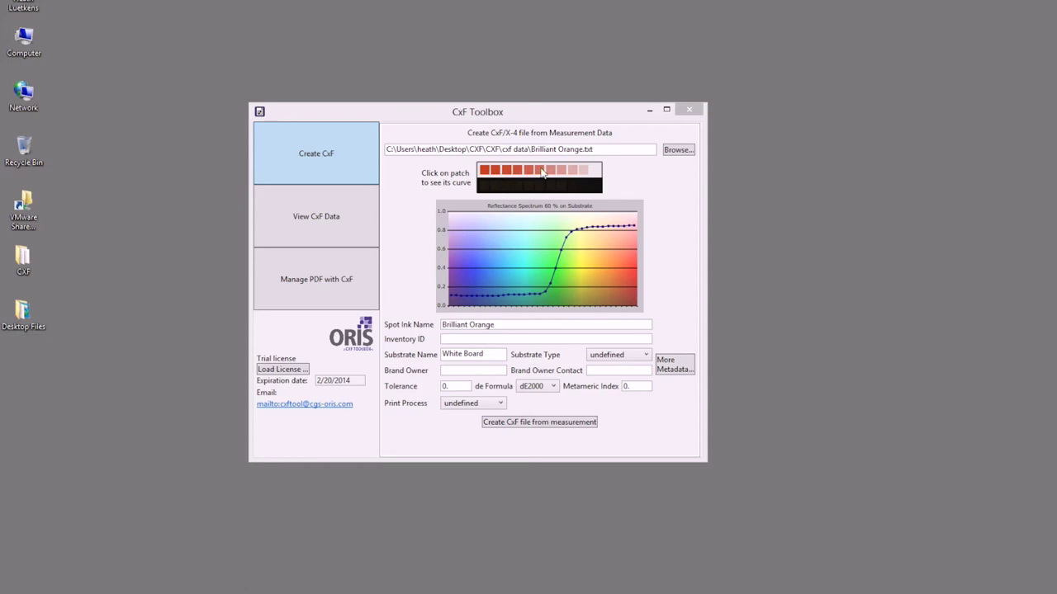
- Compare the 30 % and 20 % tint spectral curves and bring up the More Metadata dialog
click(564, 171)
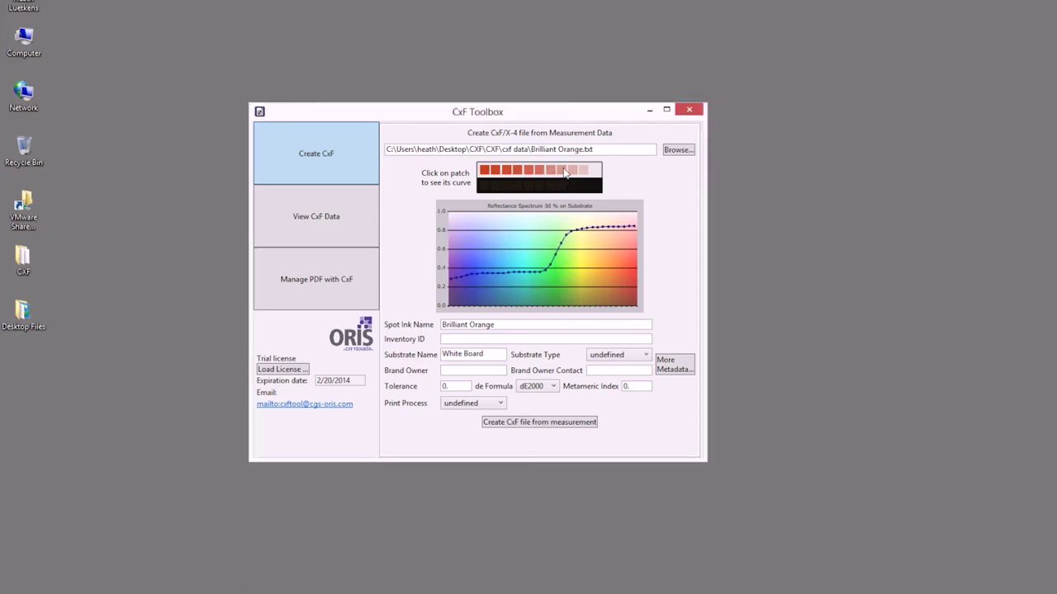
click(579, 173)
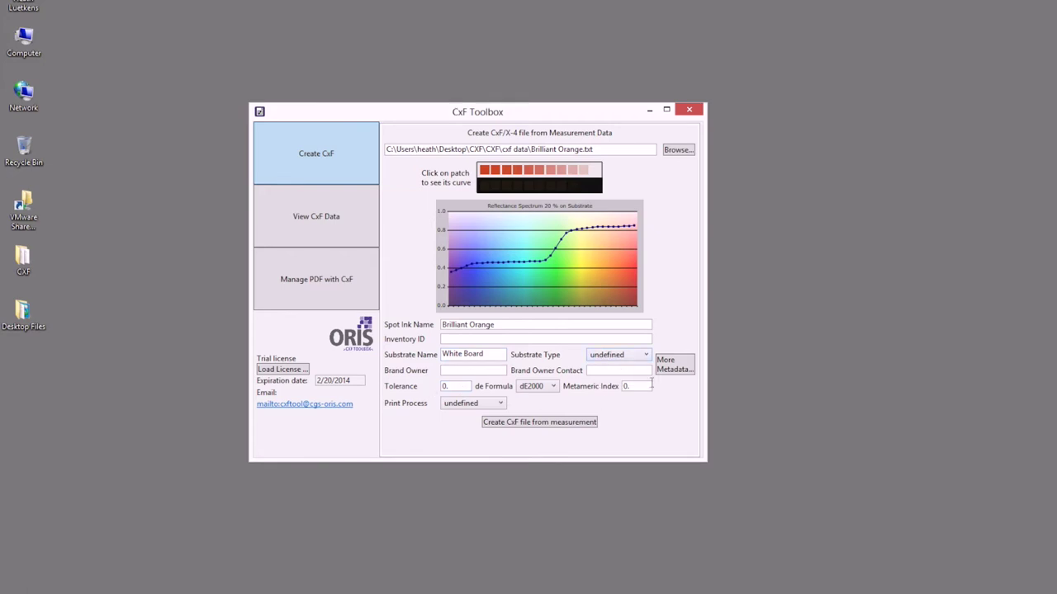
click(682, 367)
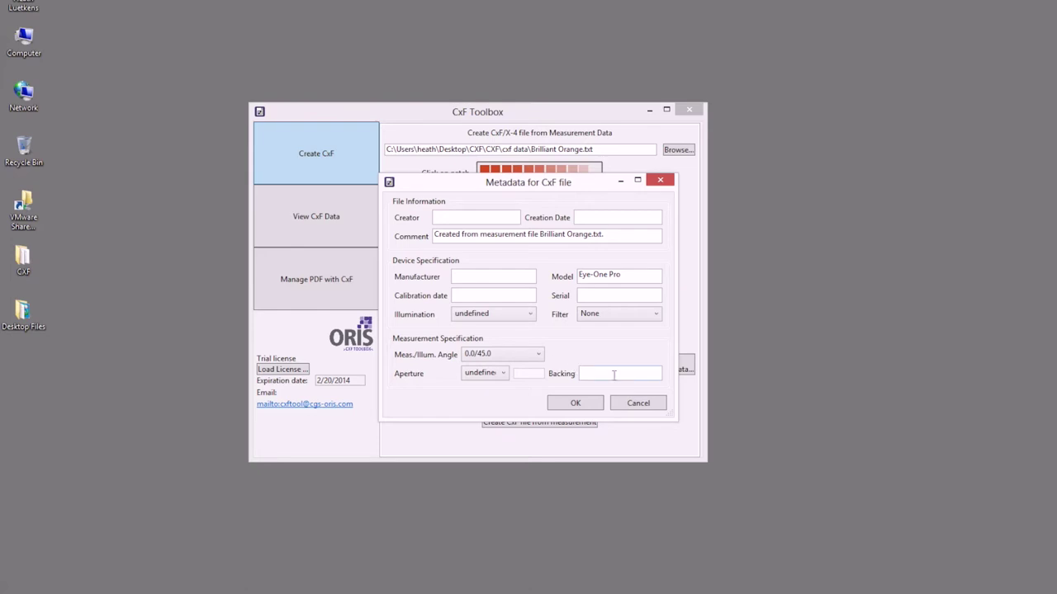
- Accept the metadata and save the measurement as Brilliant Orange.cxfx, overwriting the existing file
click(575, 403)
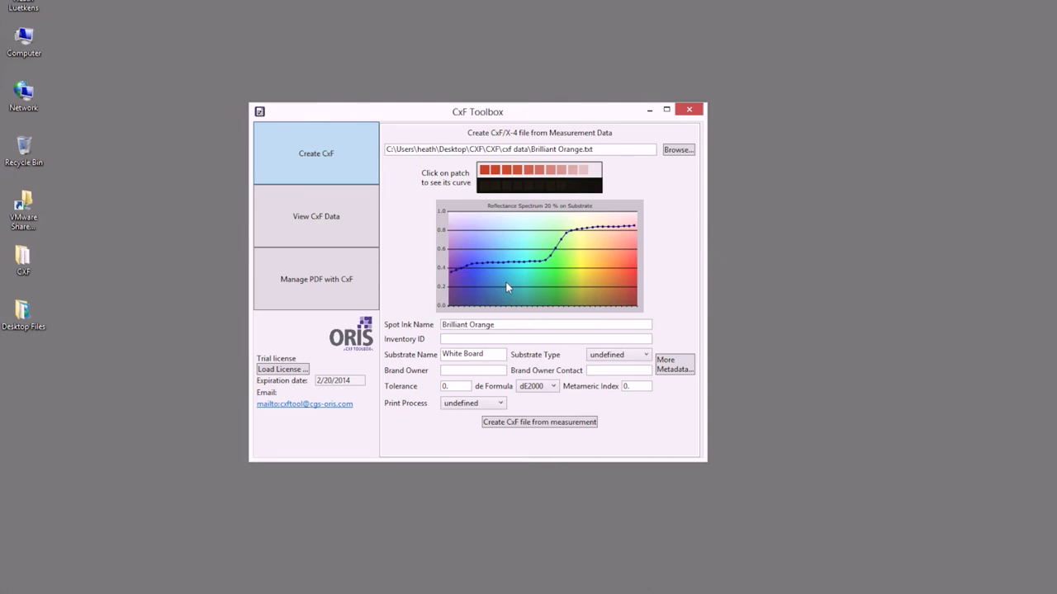
click(525, 423)
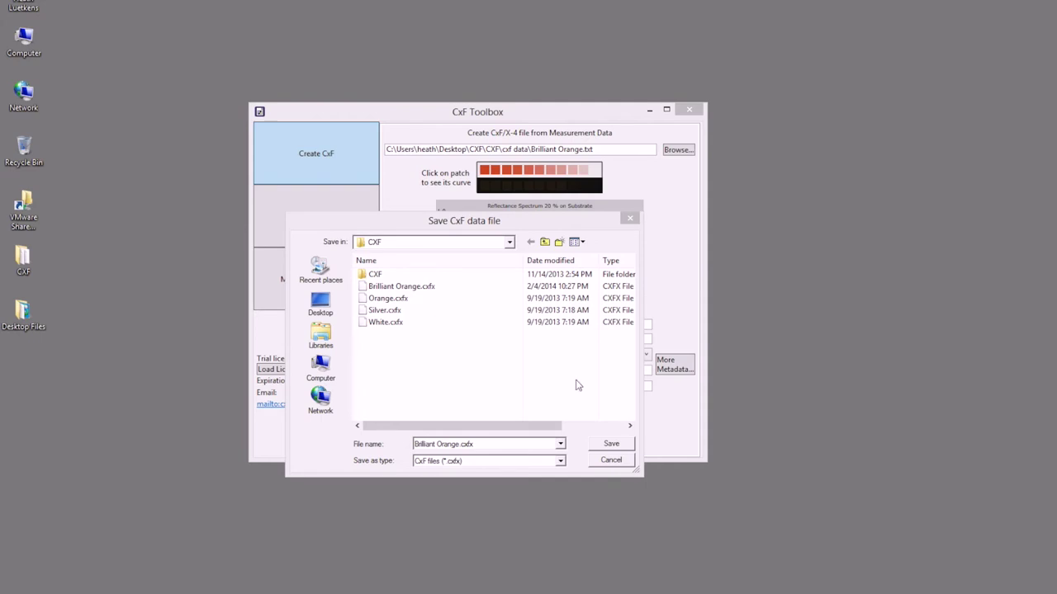
click(615, 450)
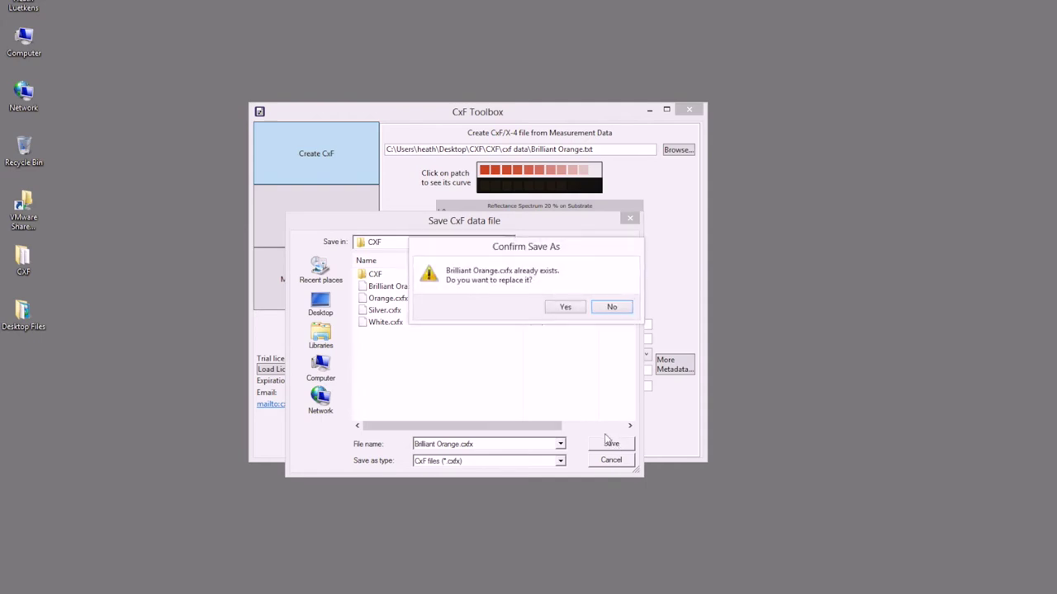
click(566, 307)
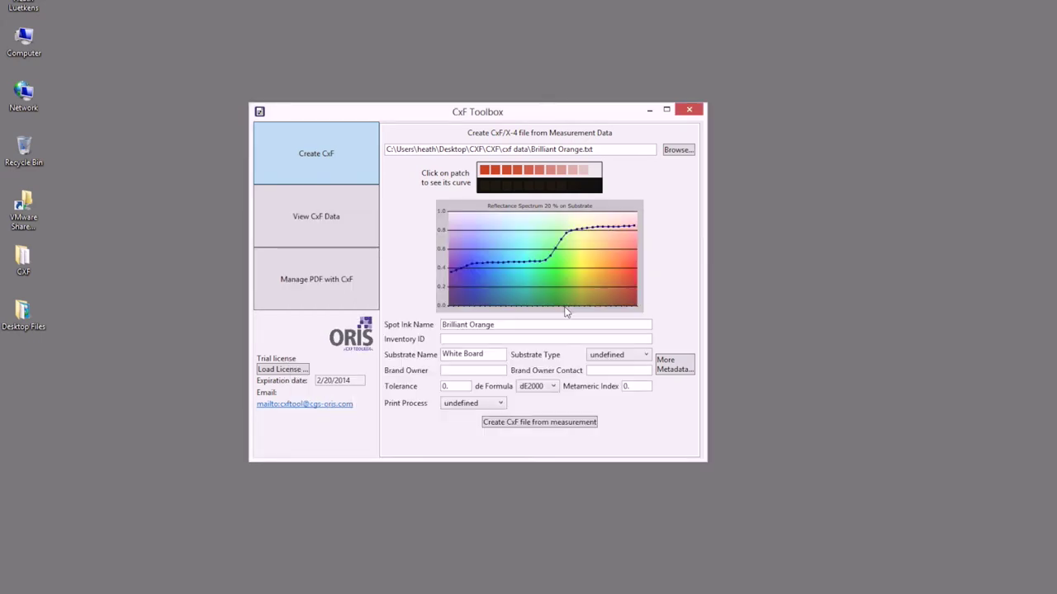
- Load Brilliant Orange.cxfx into the View CxF Data page
click(321, 225)
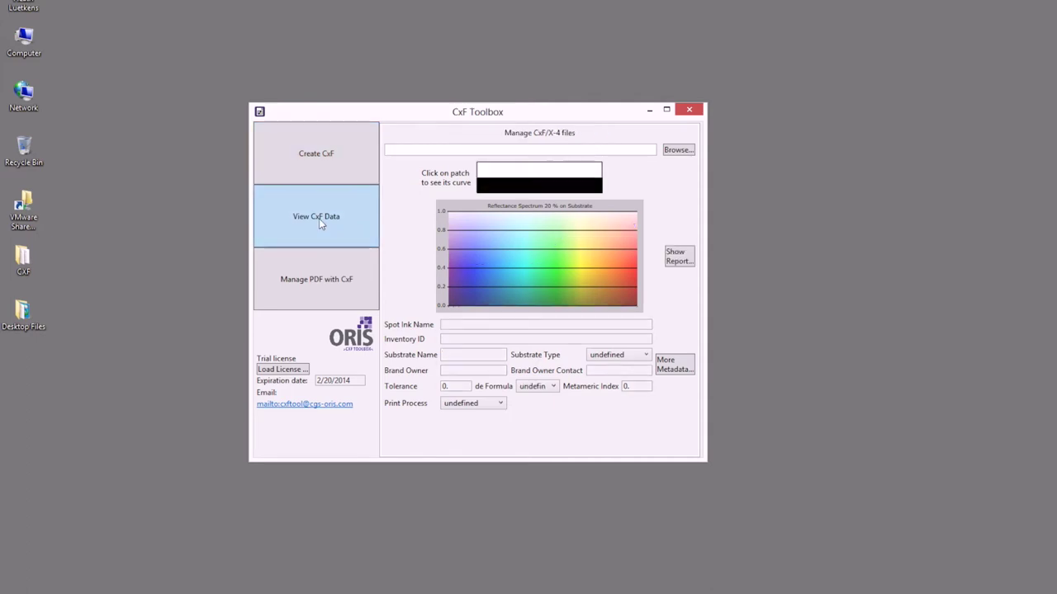
click(679, 151)
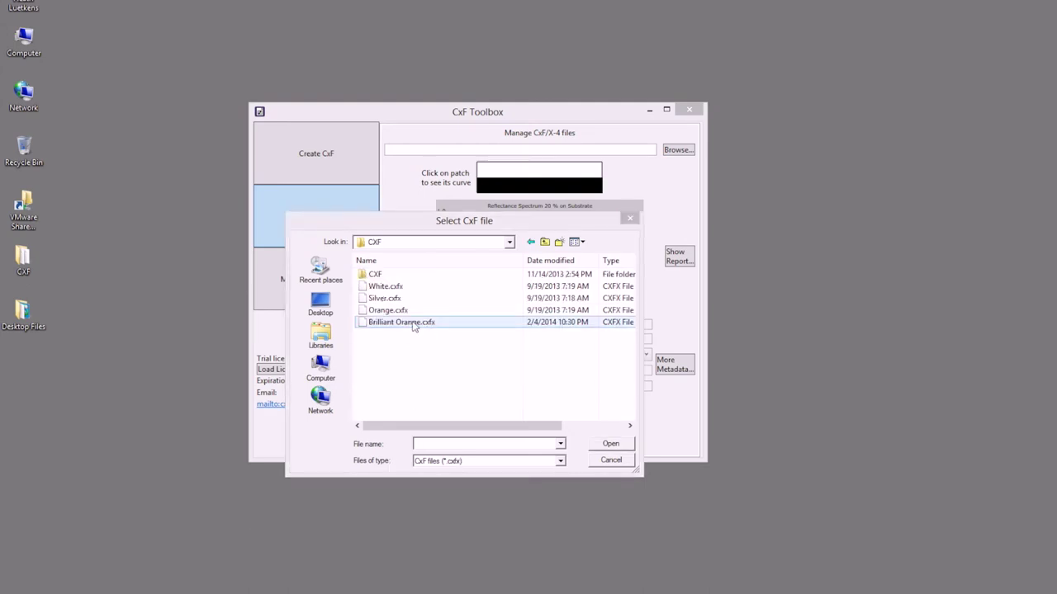
click(414, 323)
click(611, 445)
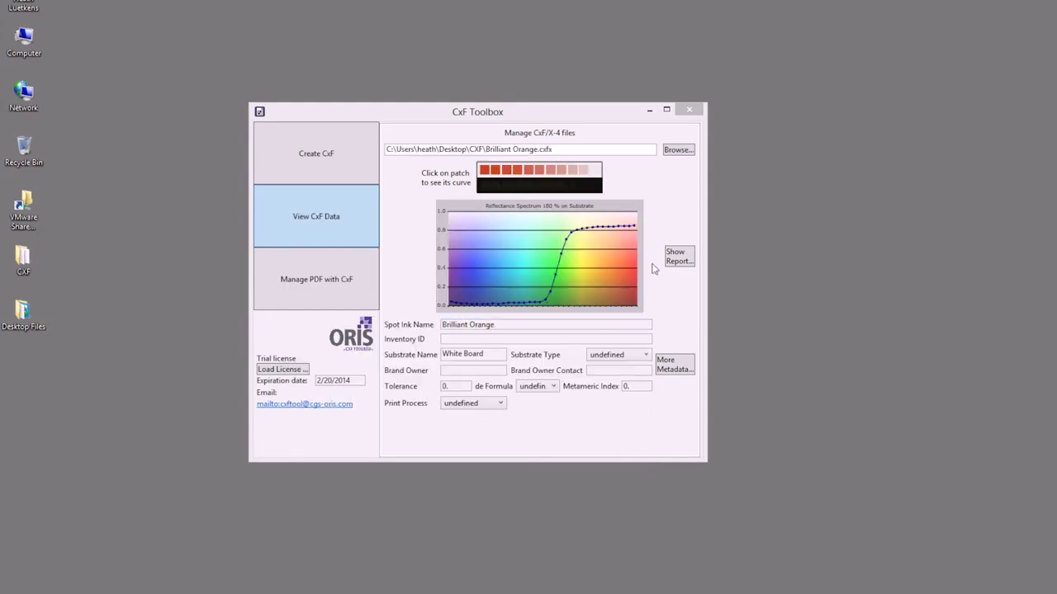
click(676, 258)
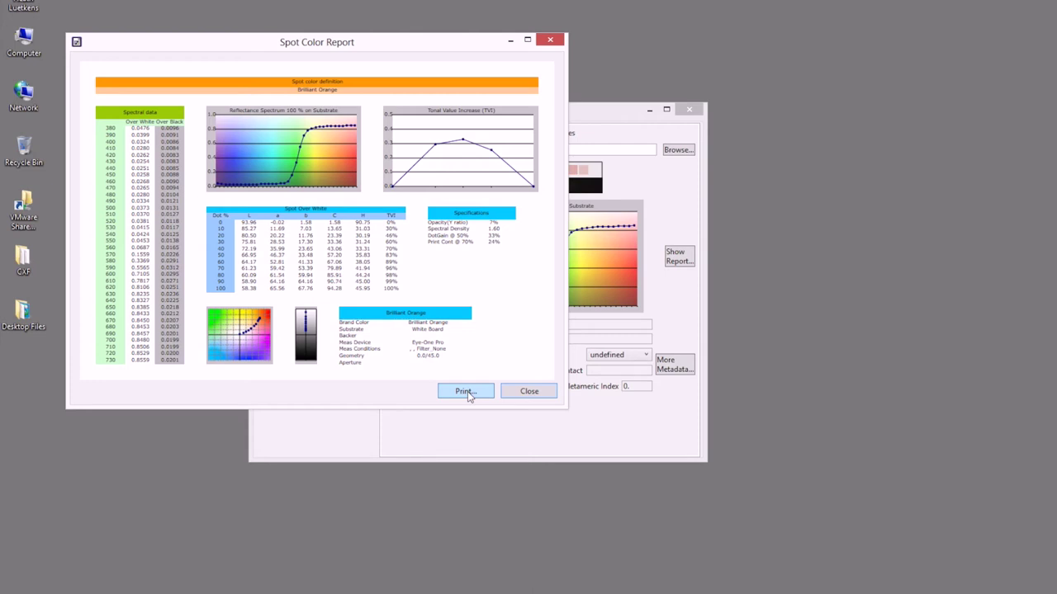
click(523, 396)
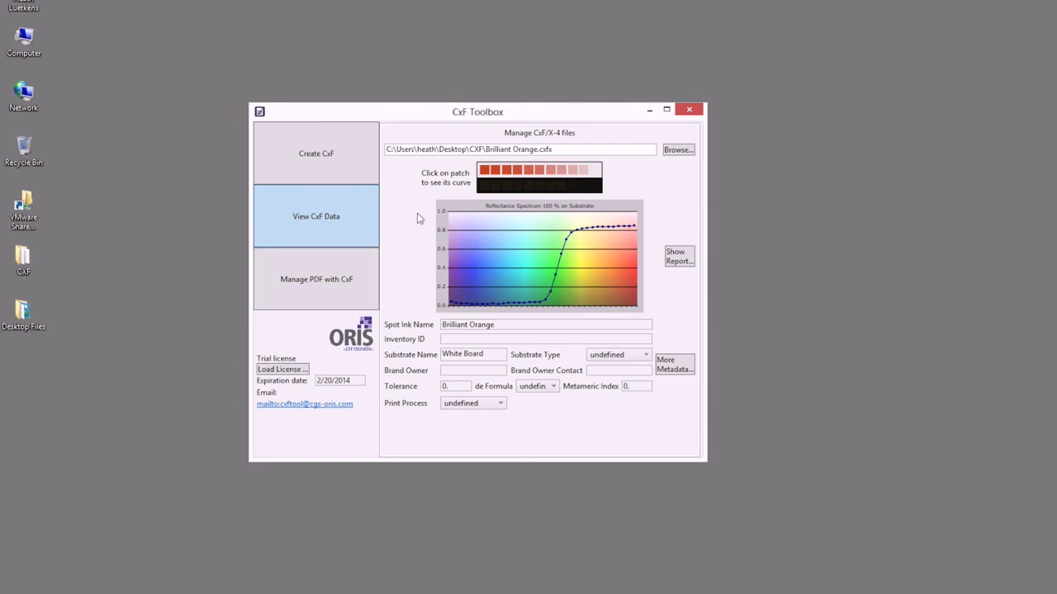
click(677, 151)
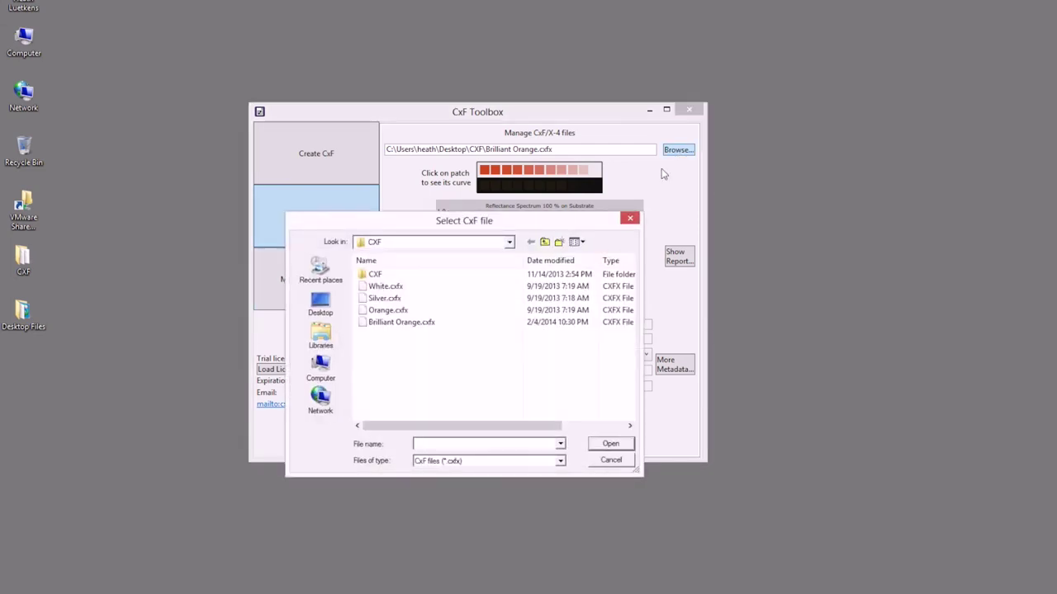
- In cxf data > CxF 1 Files, filter to *.cxf files and open DNA21110C for import
double_click(378, 275)
double_click(382, 275)
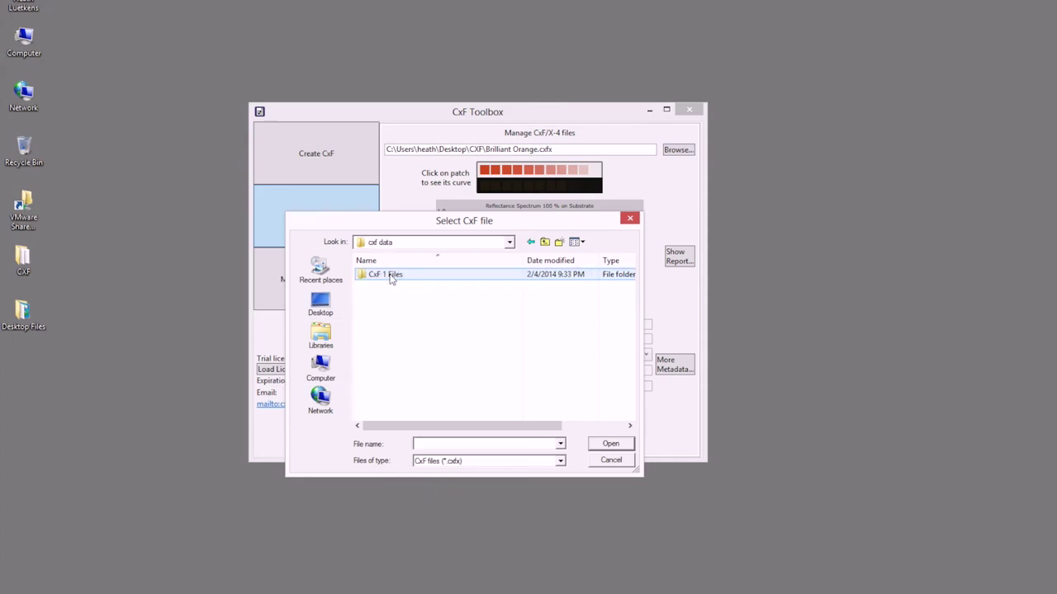
double_click(388, 275)
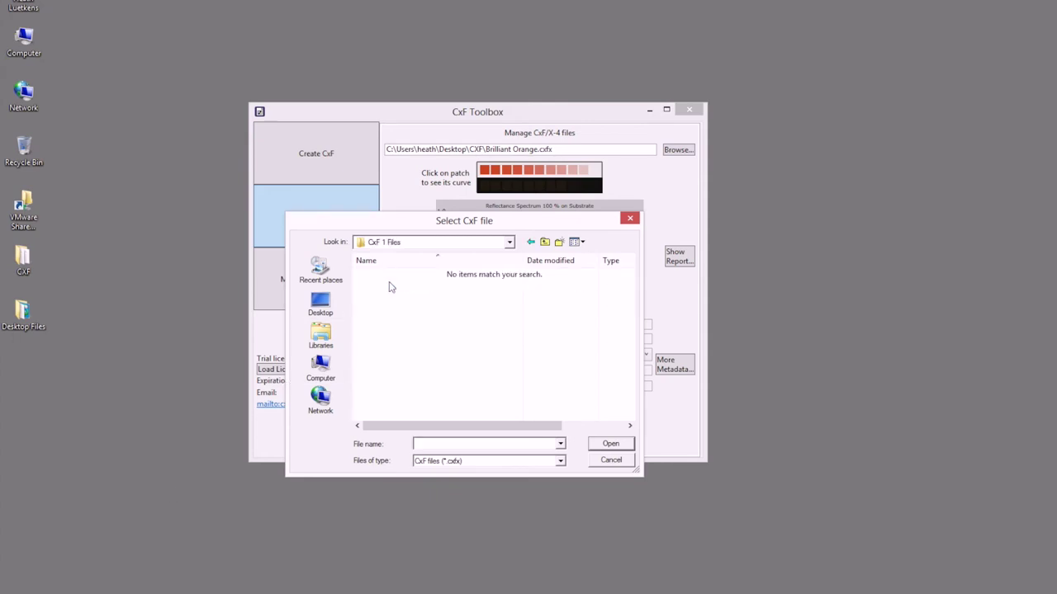
click(460, 461)
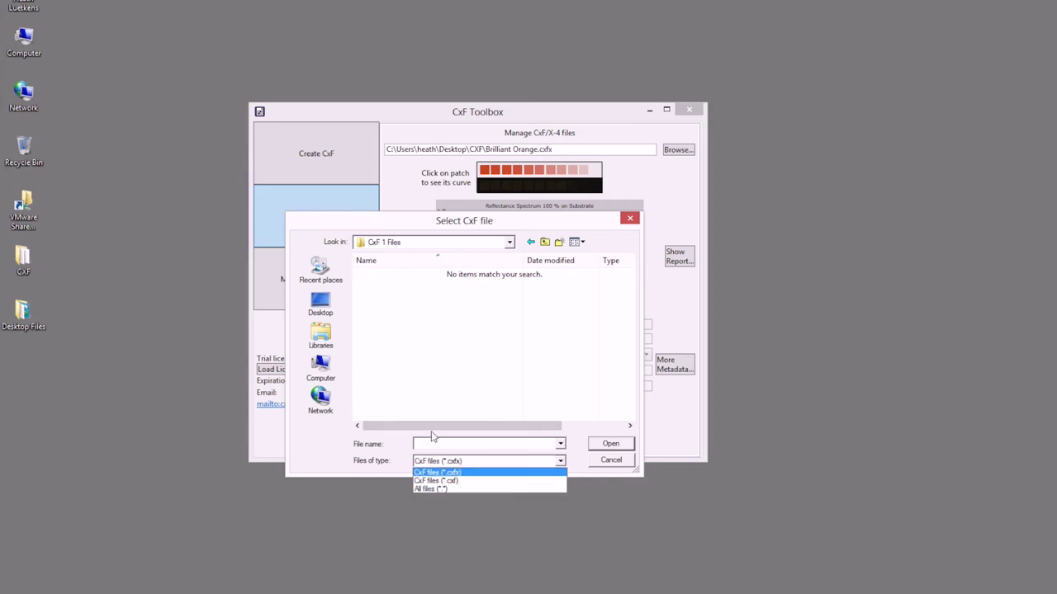
click(442, 480)
double_click(416, 286)
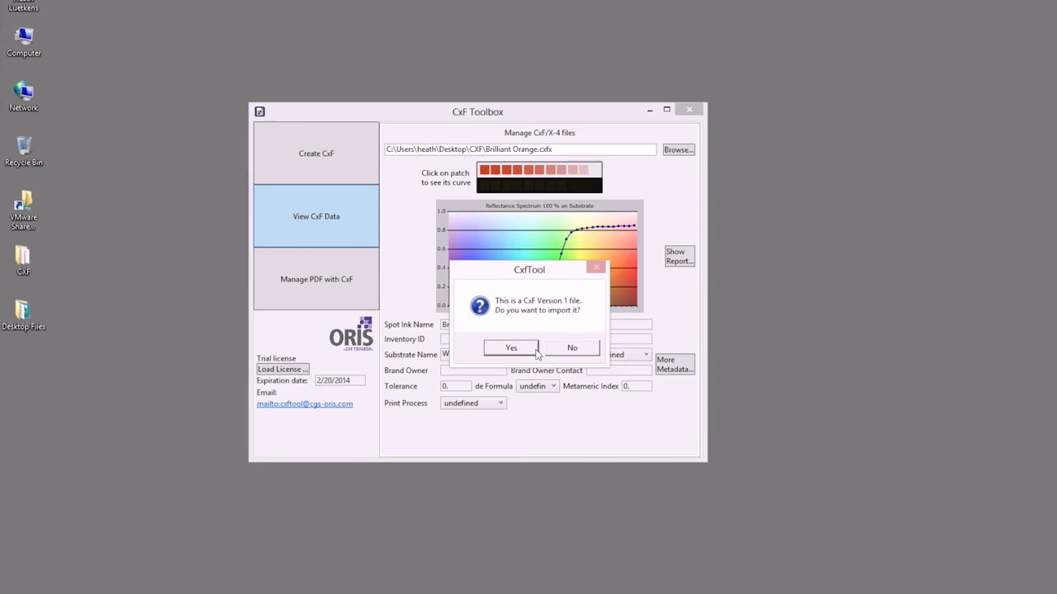
click(508, 352)
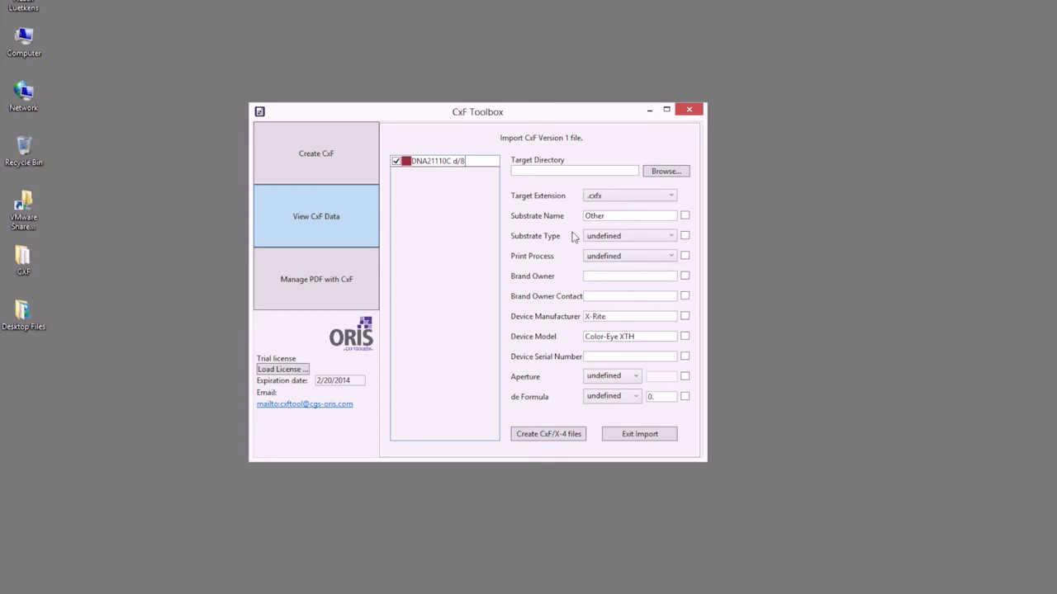
- Exit the DNA21110C import without creating any files
click(641, 434)
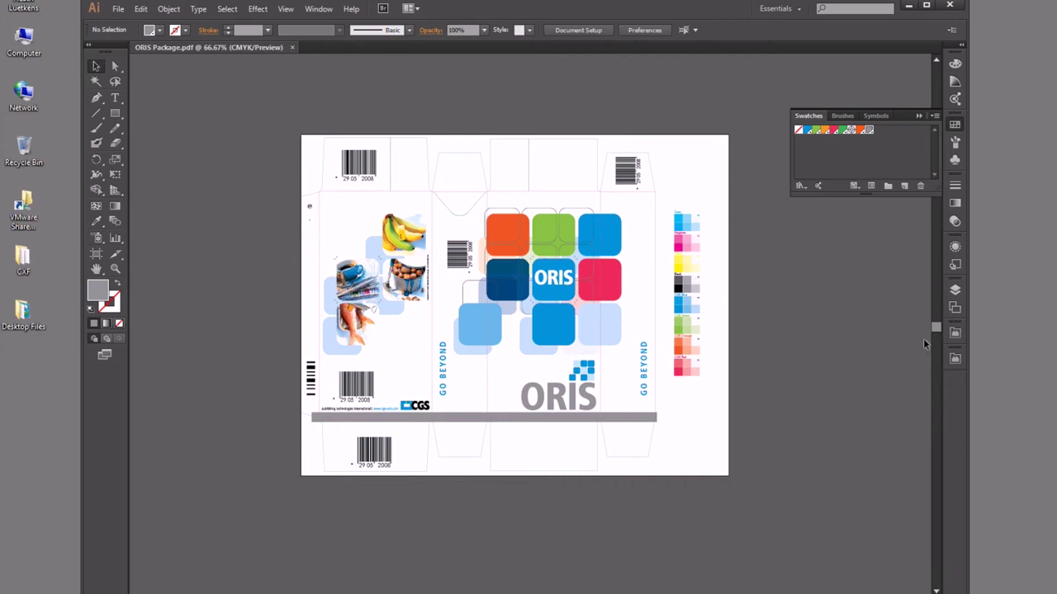
- Show the CXF Designer panel listing Orange, Reese Orange Matt, Silver and SmileyColor Blue
click(949, 360)
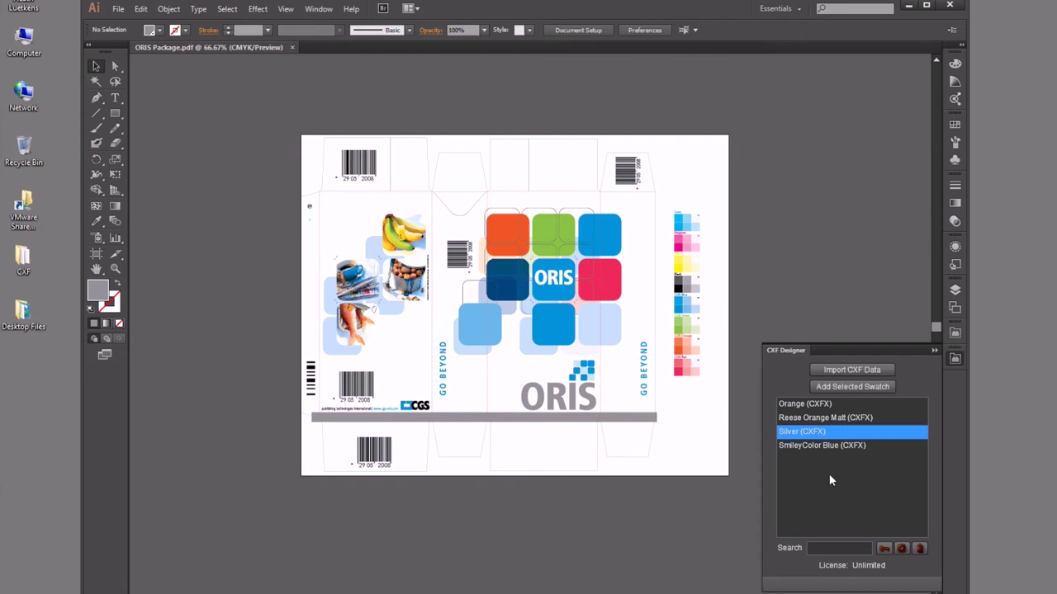
- Import Brilliant Orange.cxfx from the top CXF folder into CXF Designer
click(862, 371)
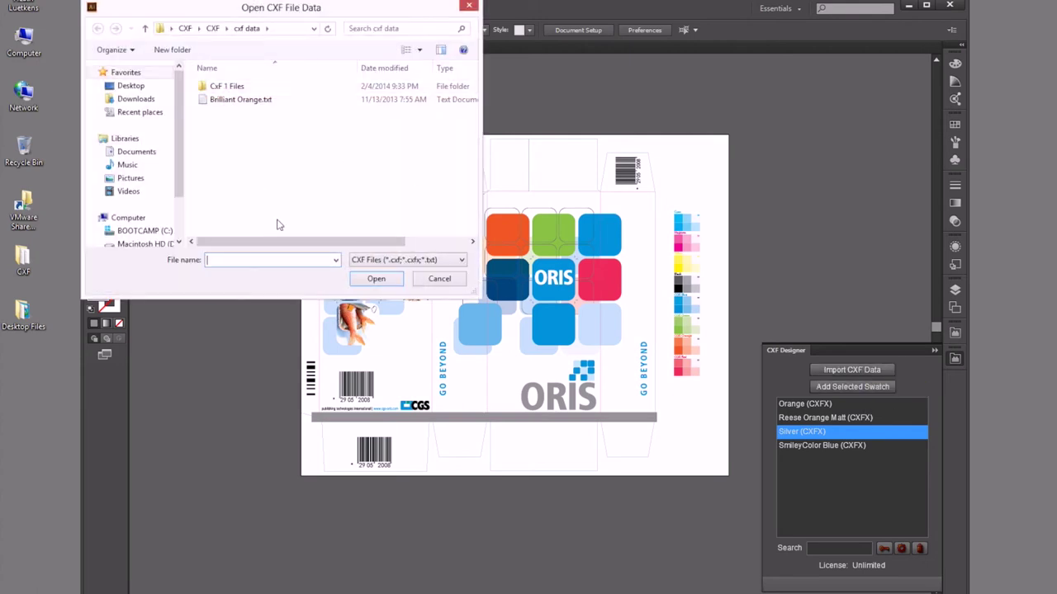
click(213, 28)
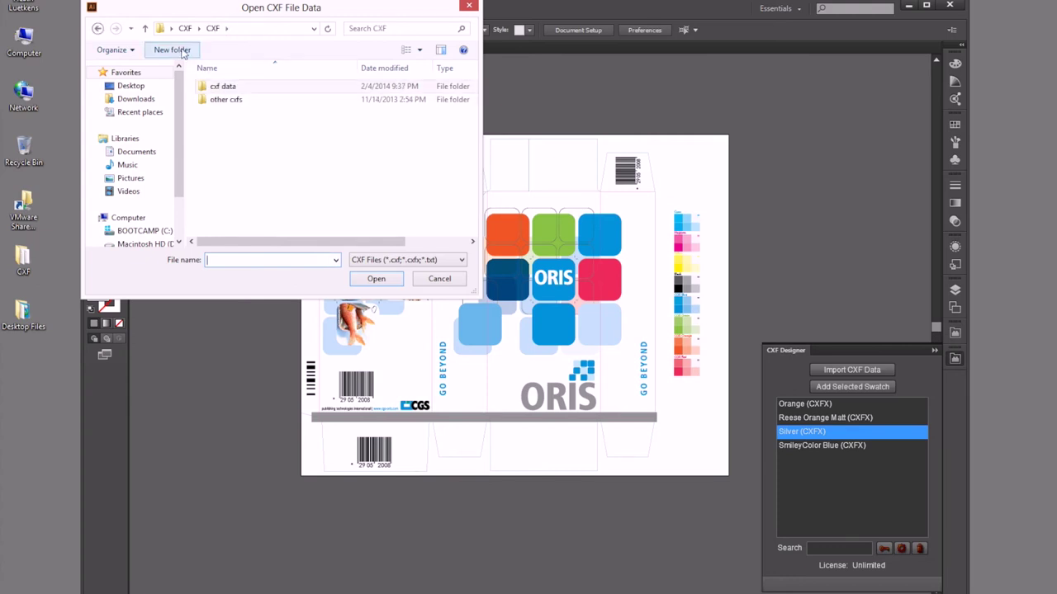
click(185, 28)
click(216, 99)
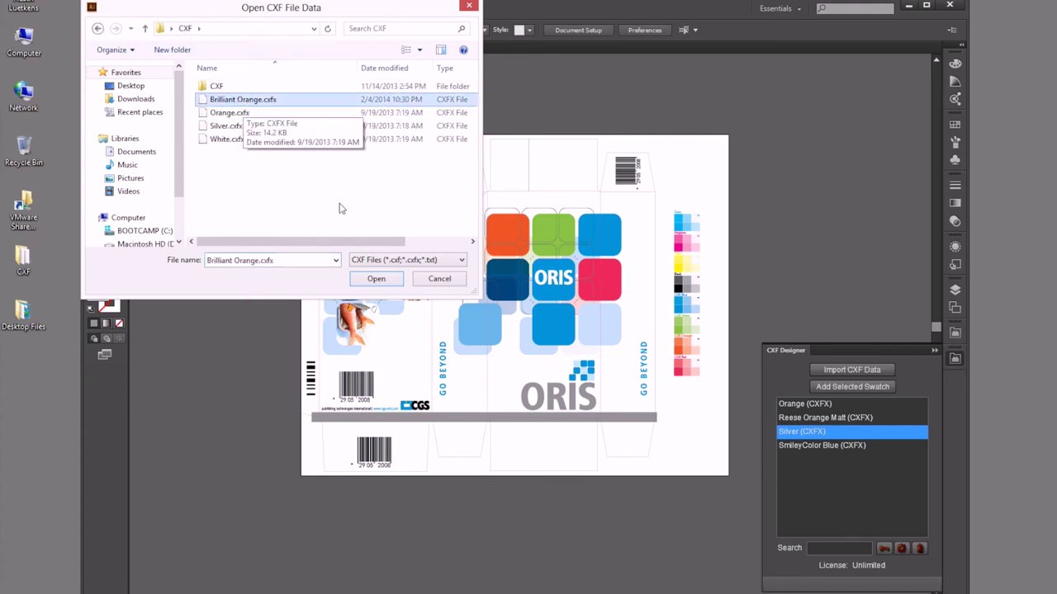
click(376, 279)
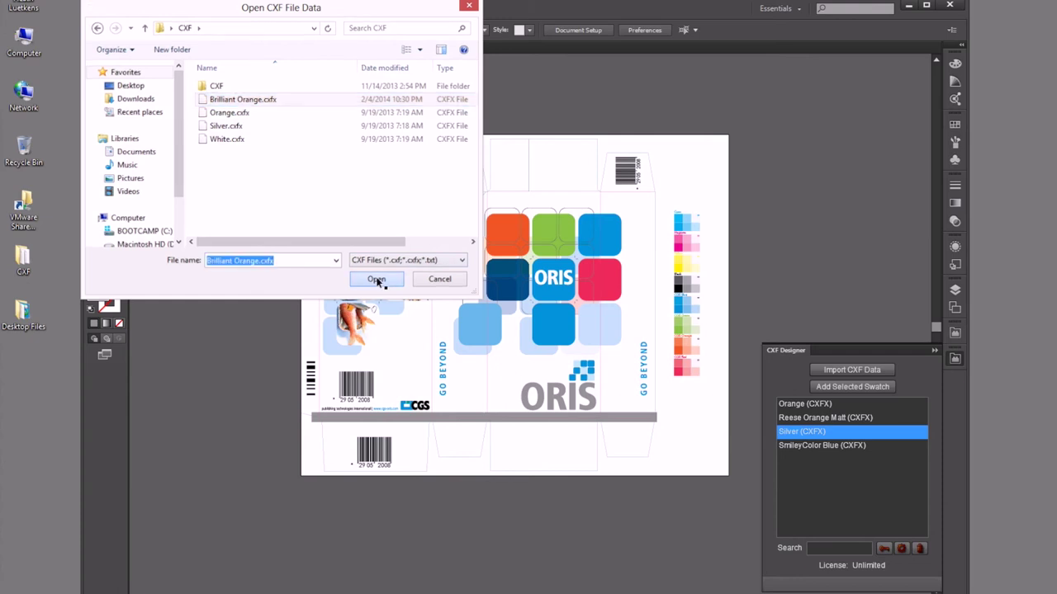
- Add only Brilliant Orange (CXFX) to the document swatches
ctrl+click(830, 446)
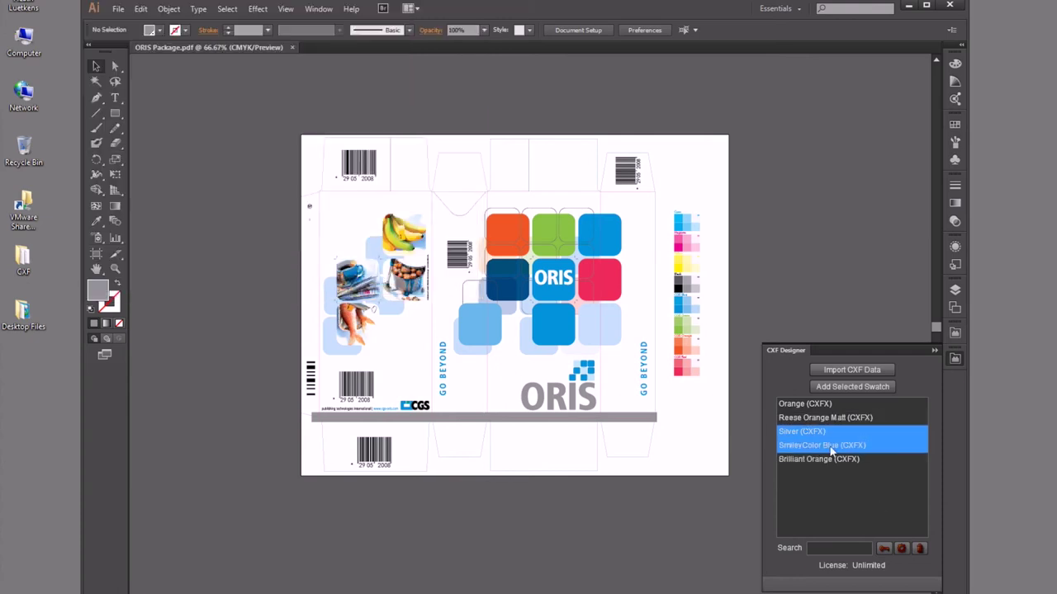
ctrl+click(829, 446)
ctrl+click(831, 460)
click(830, 463)
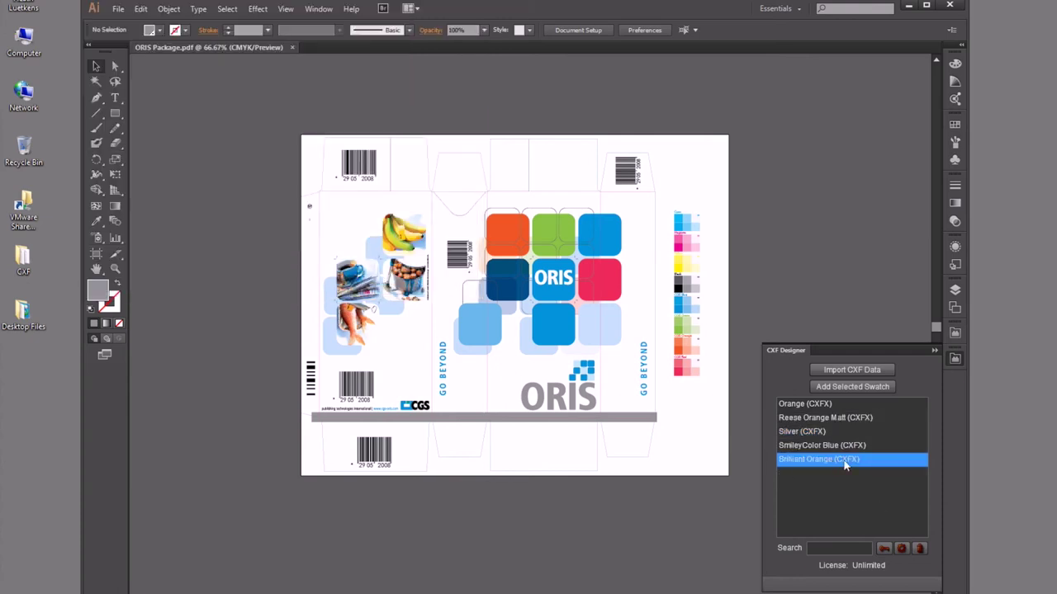
click(844, 389)
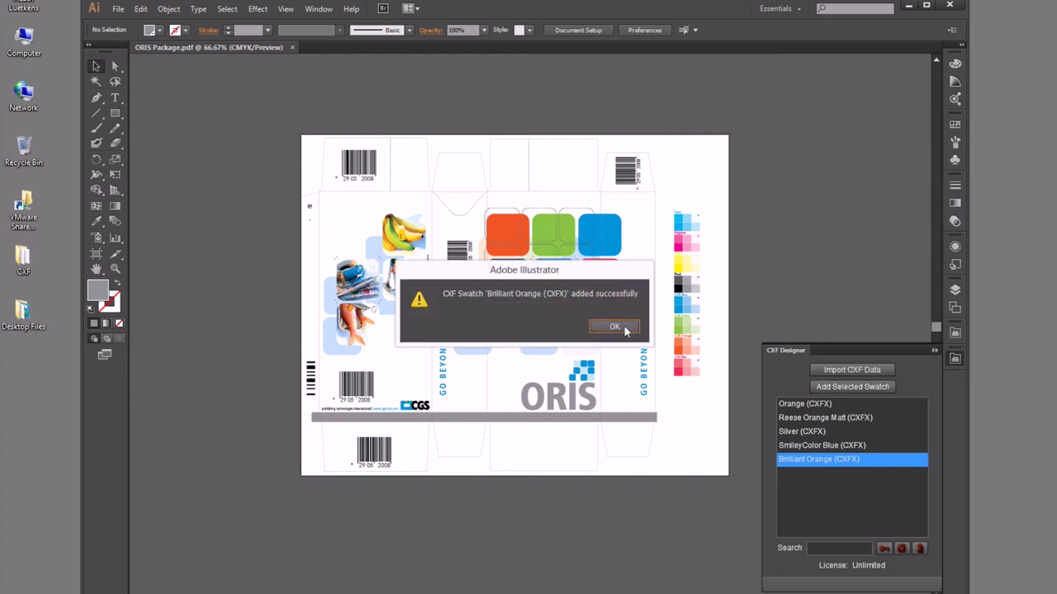
click(614, 326)
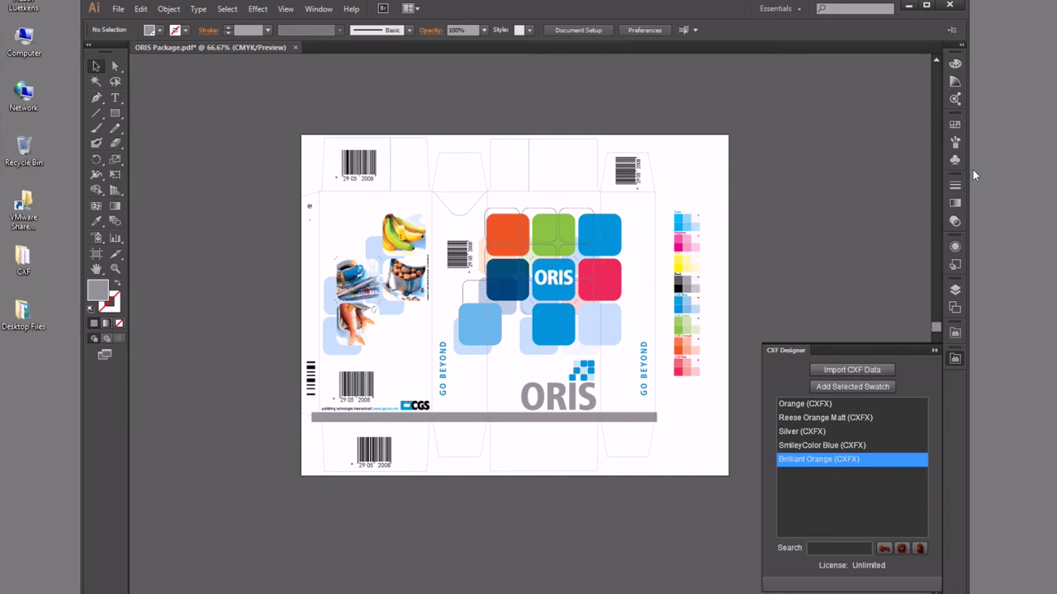
- Select all objects with the old orange fill and stroke and fill them with Brilliant Orange
click(955, 126)
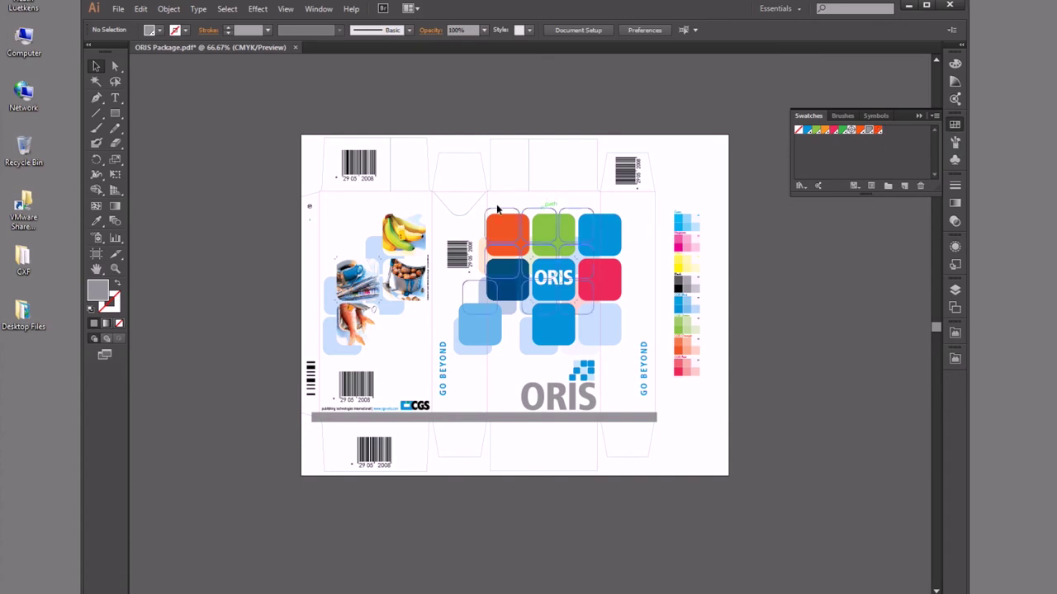
click(859, 132)
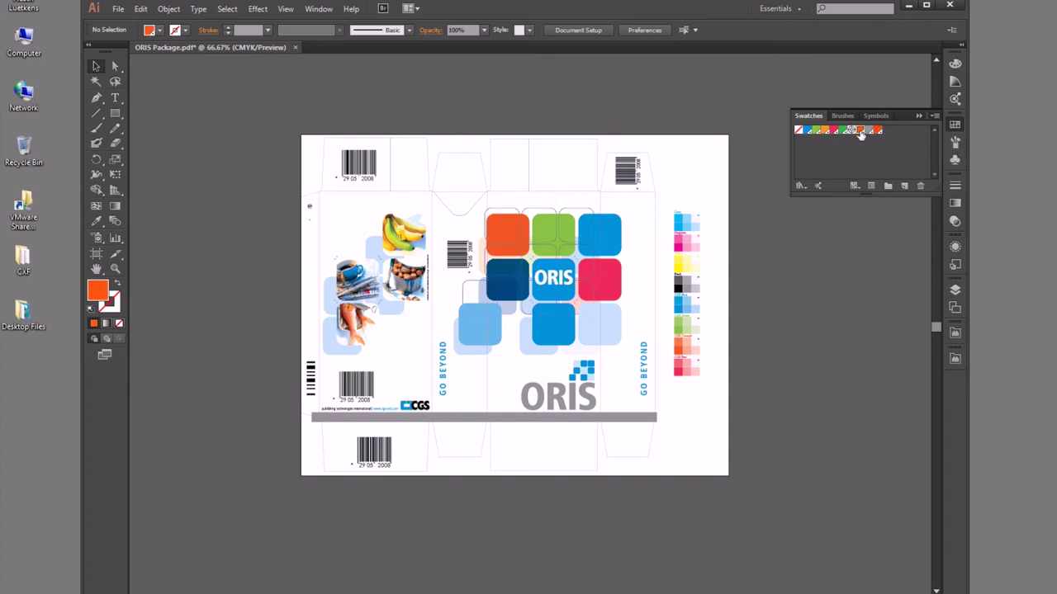
click(227, 9)
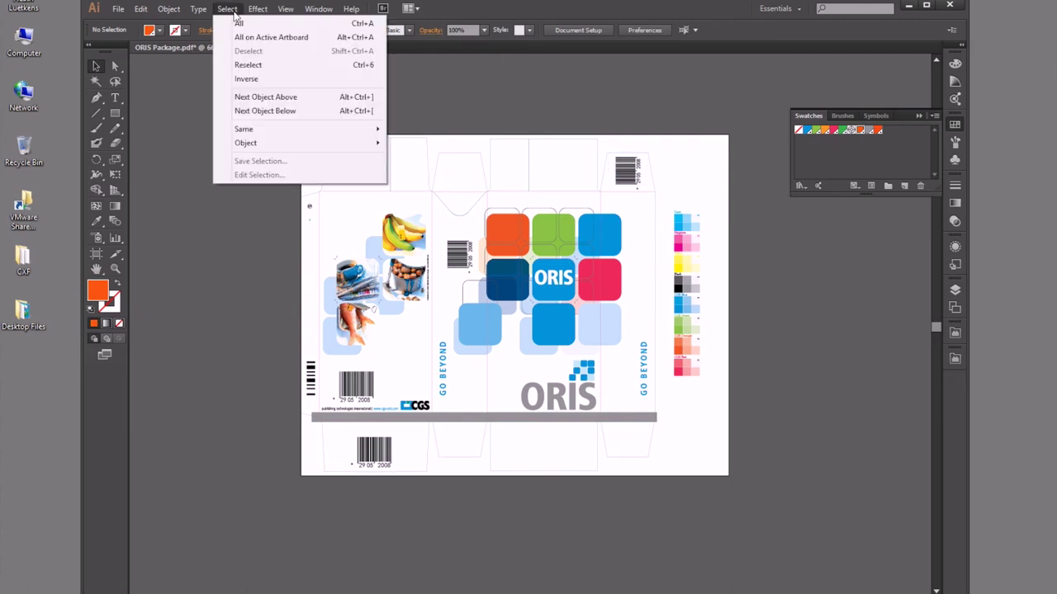
mouse_move(263, 136)
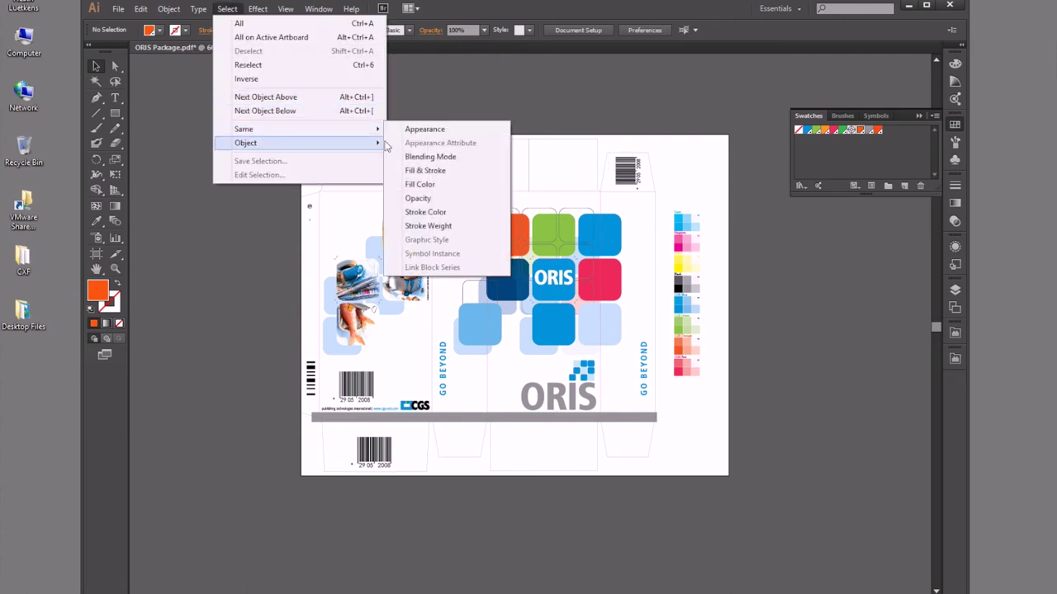
click(460, 172)
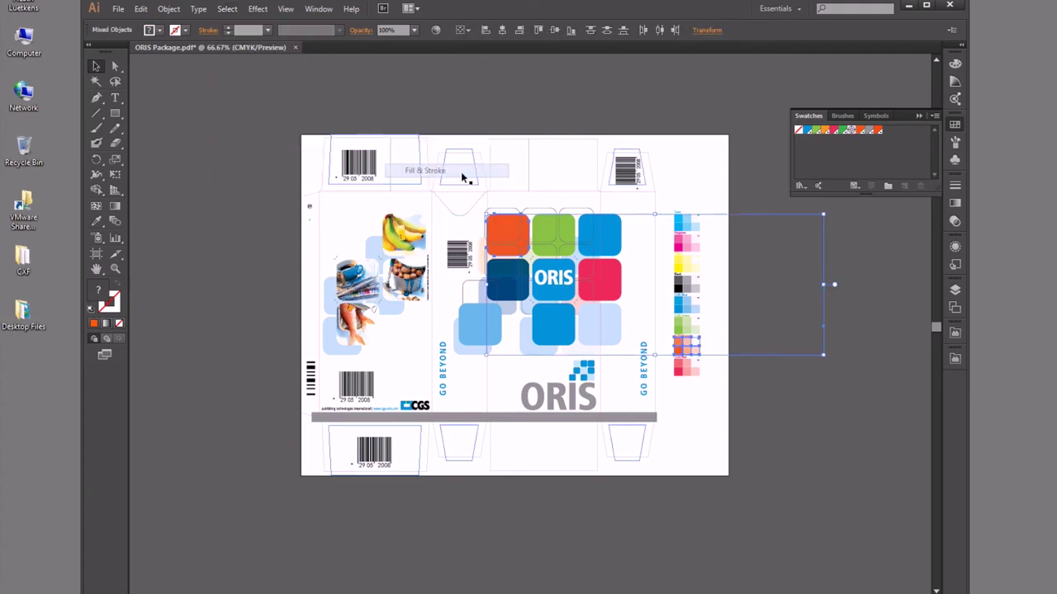
click(878, 132)
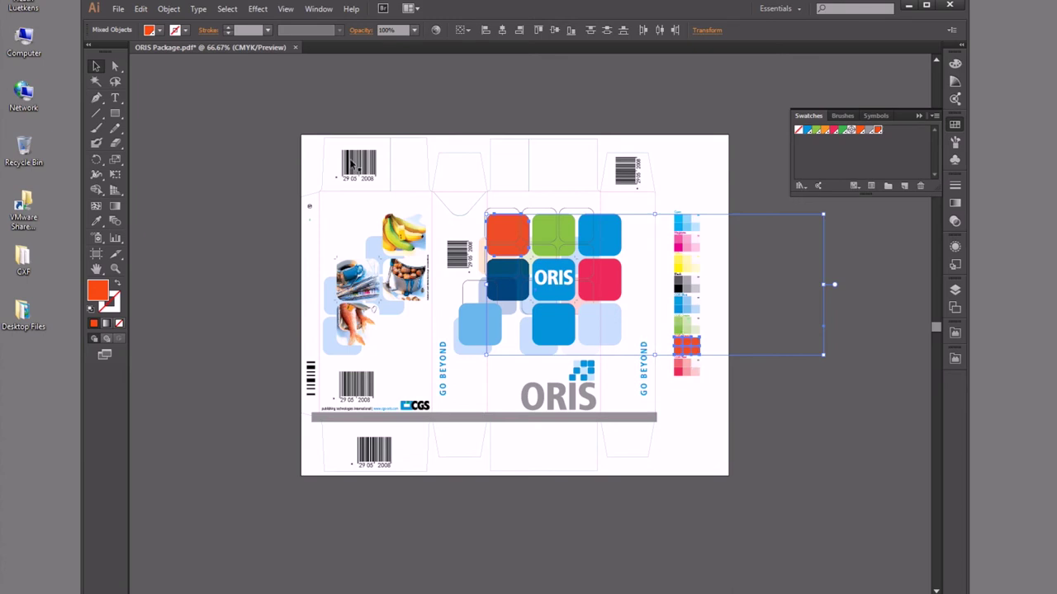
- Save a copy as ORIS Package.pdf with the PDF/X-1a:2001 standard, accepting the warning
click(118, 10)
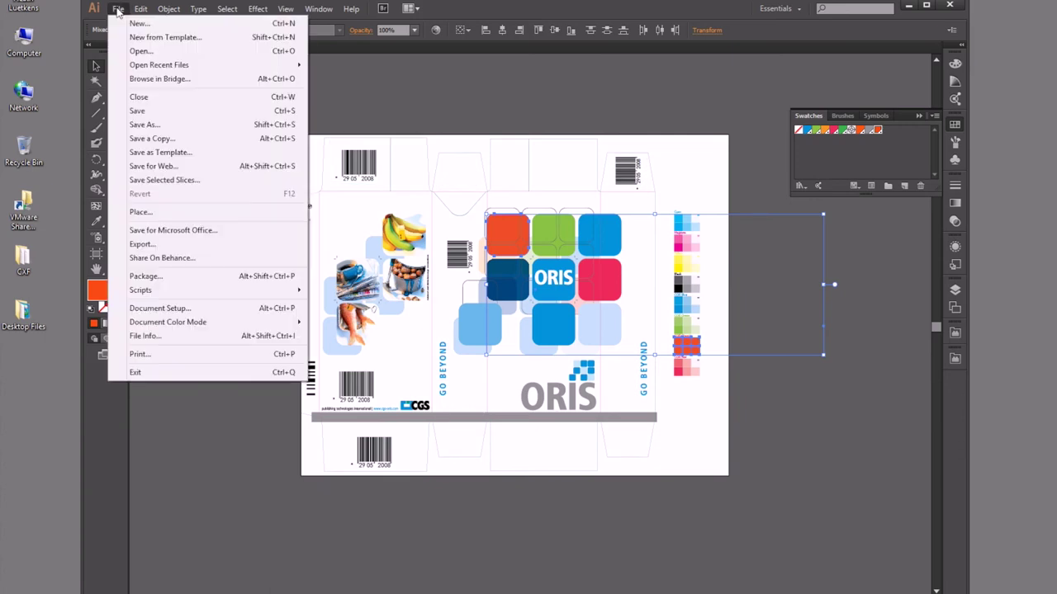
click(163, 127)
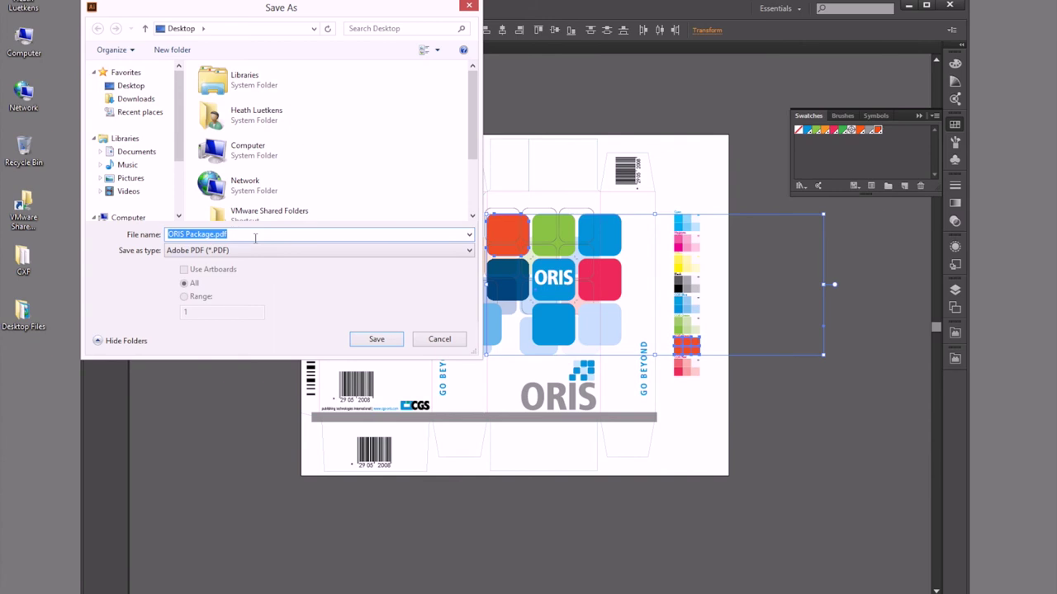
click(365, 340)
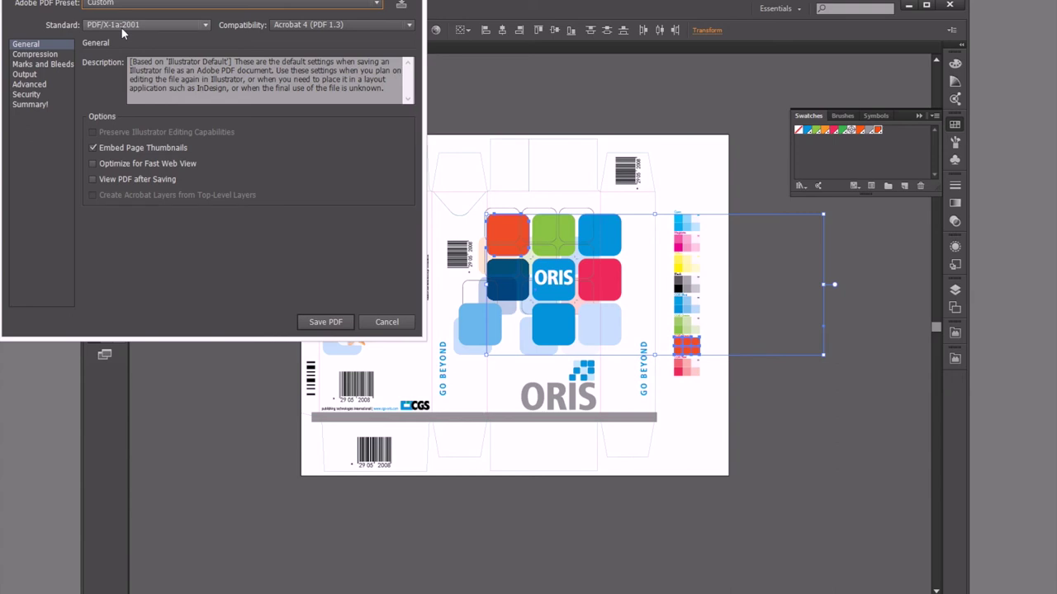
click(122, 26)
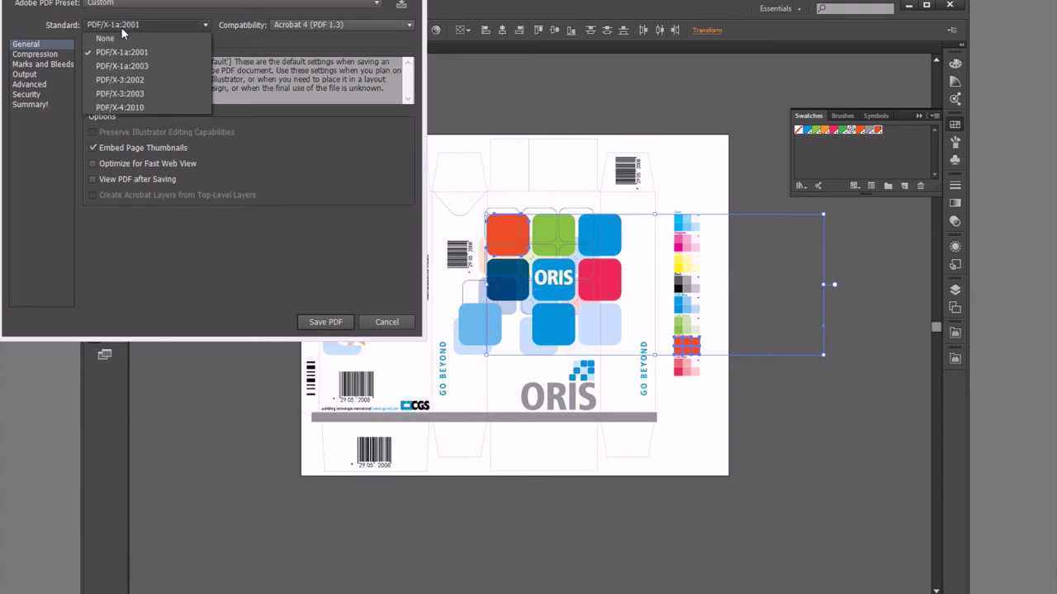
click(246, 40)
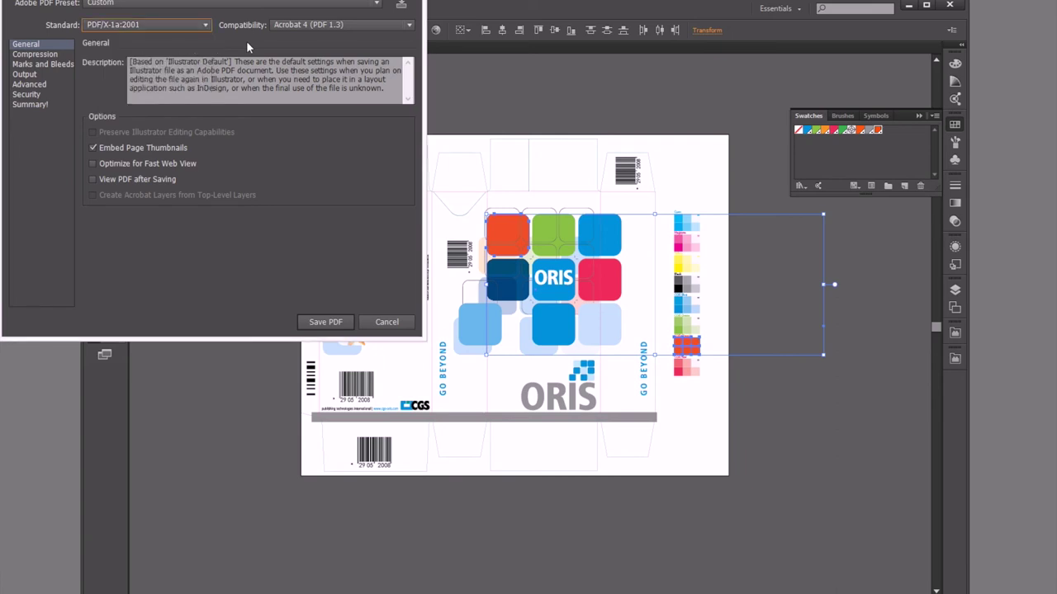
click(327, 322)
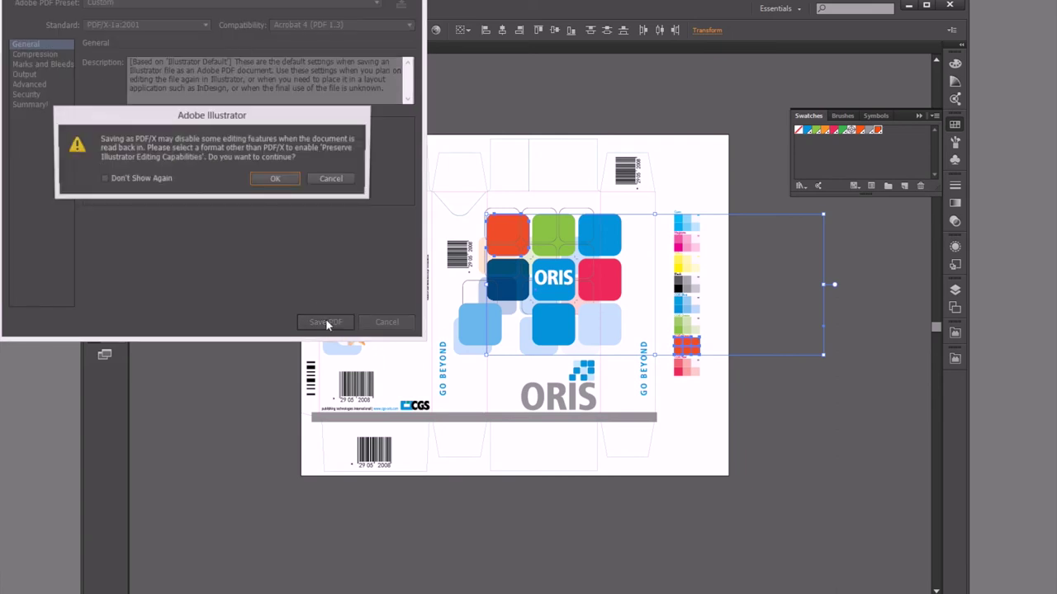
click(275, 180)
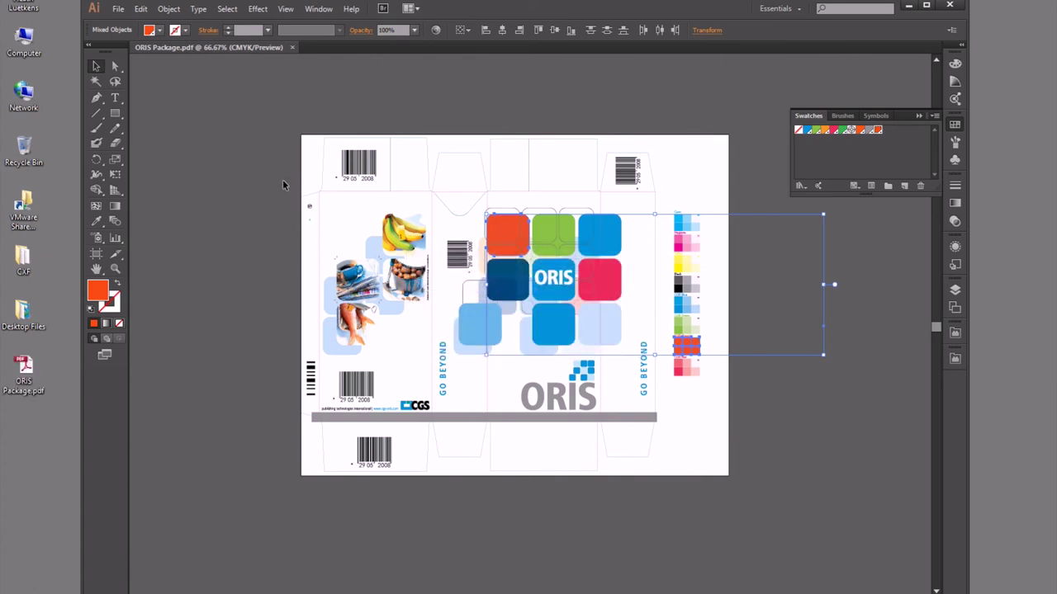
- Minimize Illustrator and switch CxF Toolbox to Manage PDF with CxF
click(908, 5)
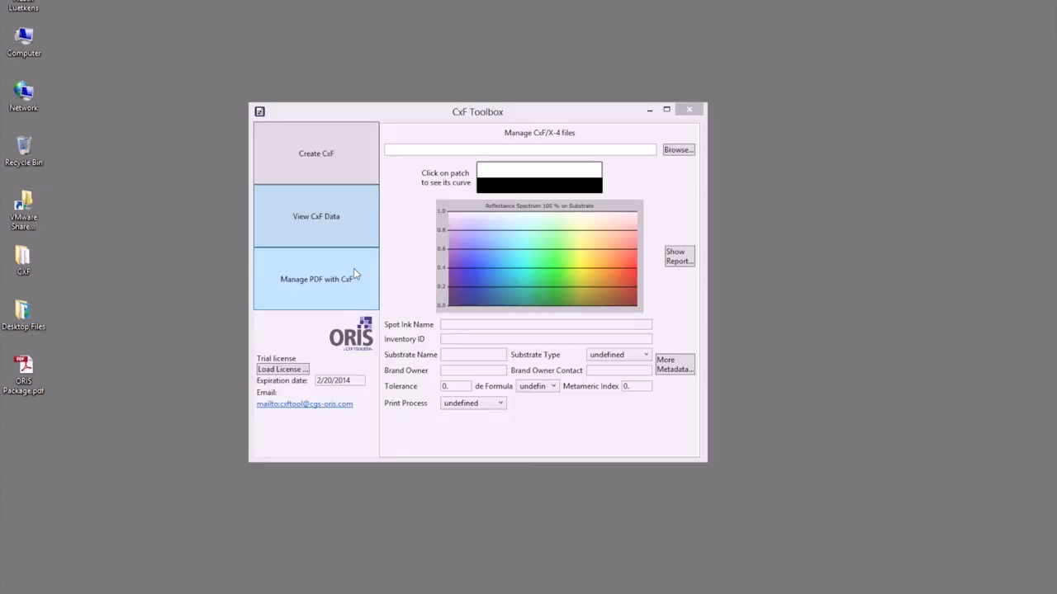
click(310, 284)
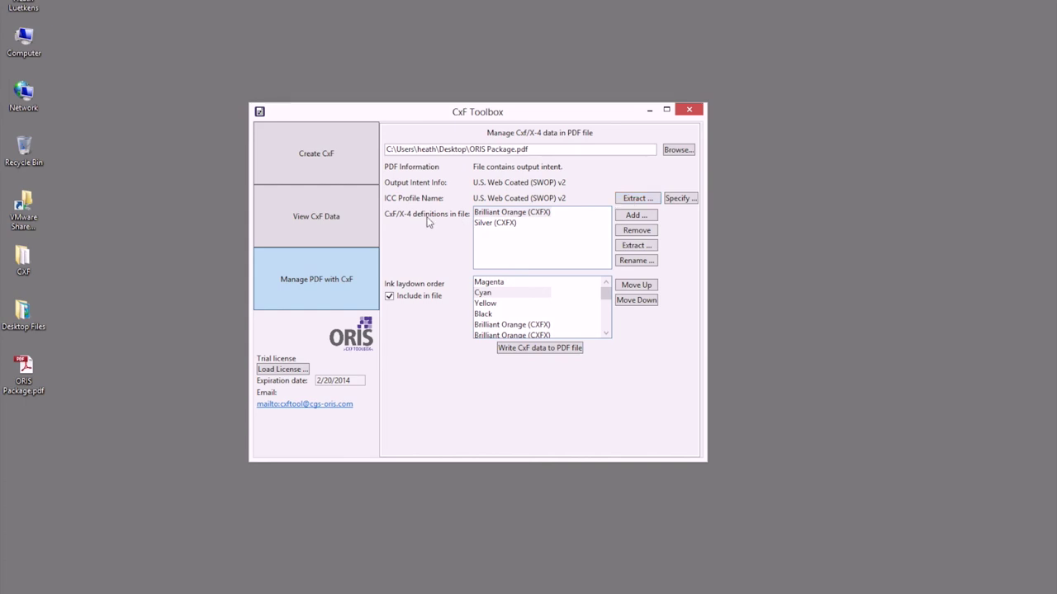
mouse_move(486, 217)
mouse_down()
mouse_move(524, 217)
mouse_move(485, 231)
mouse_move(535, 216)
mouse_move(581, 246)
mouse_move(624, 250)
mouse_move(500, 217)
mouse_up()
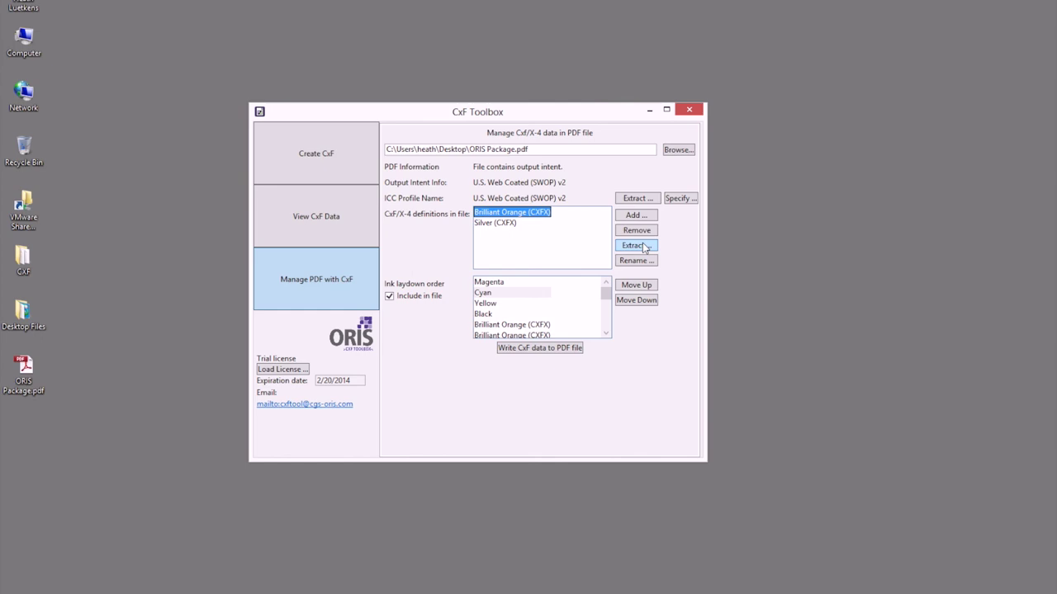
click(644, 247)
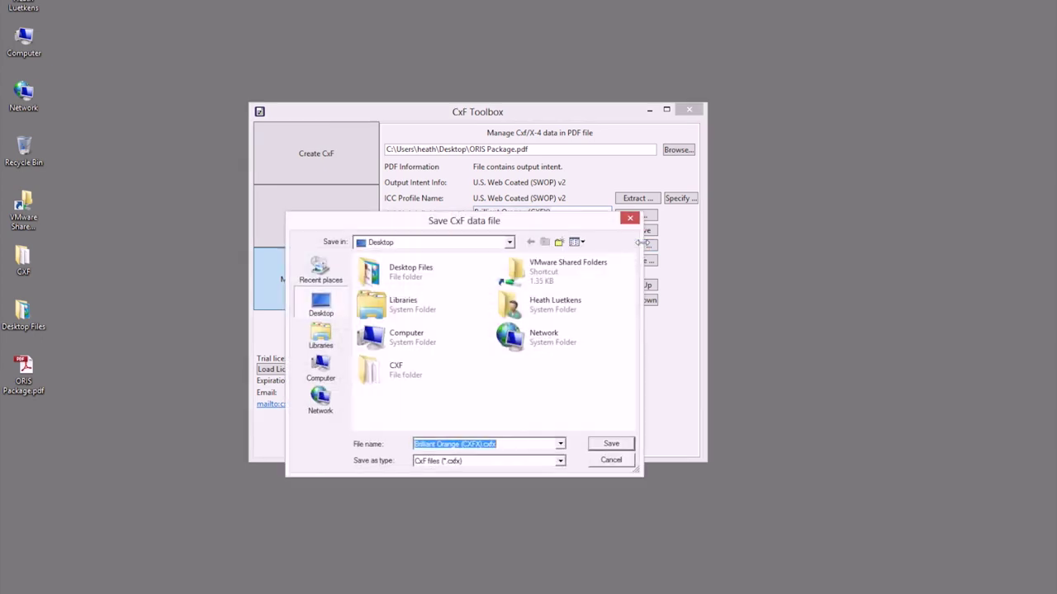
click(610, 461)
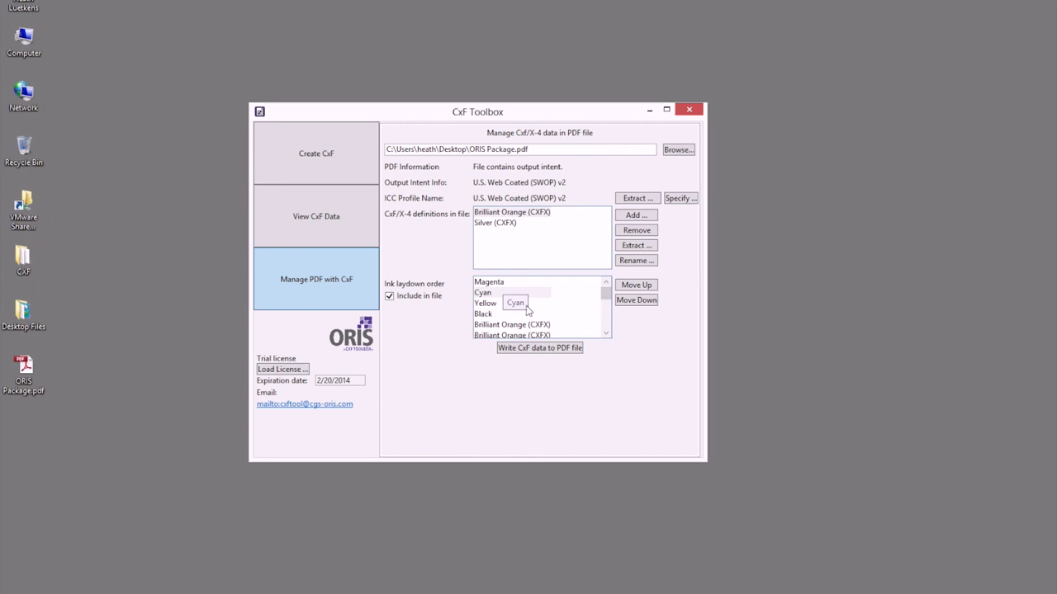
click(488, 283)
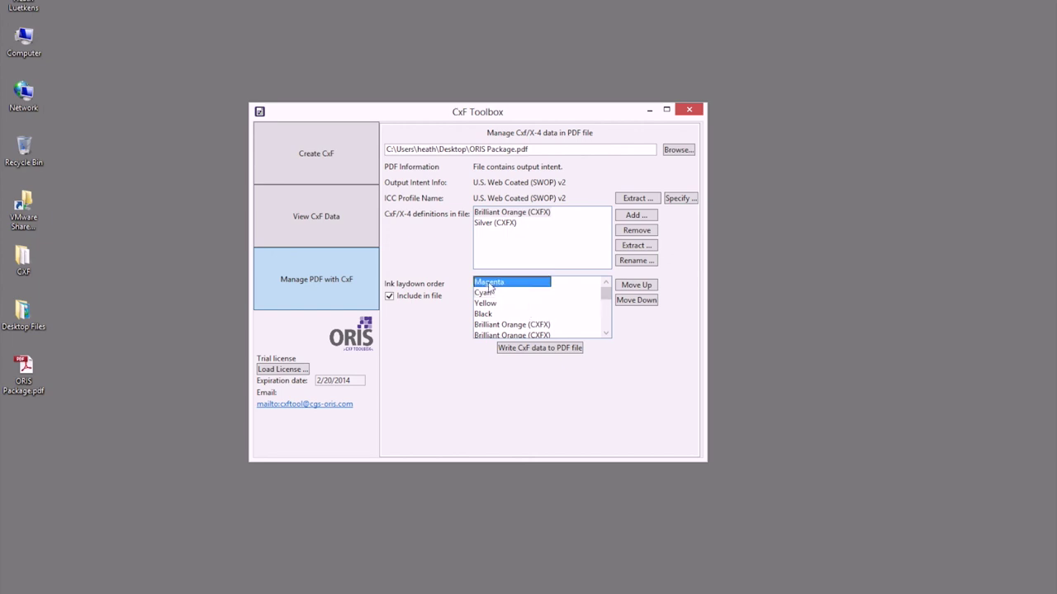